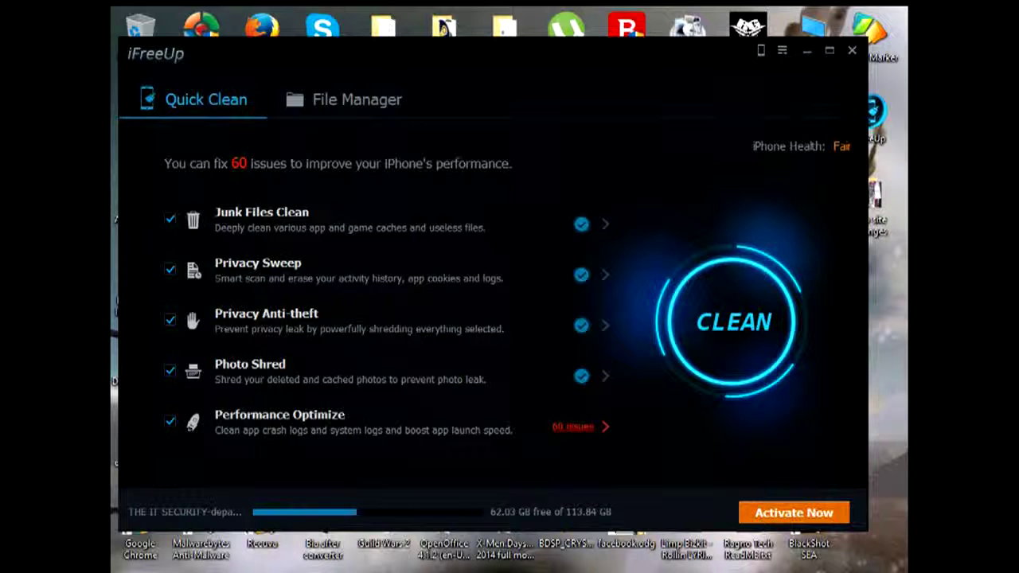
Clean the issues found on the iPhone with all five Quick Clean categories included
key("Return")
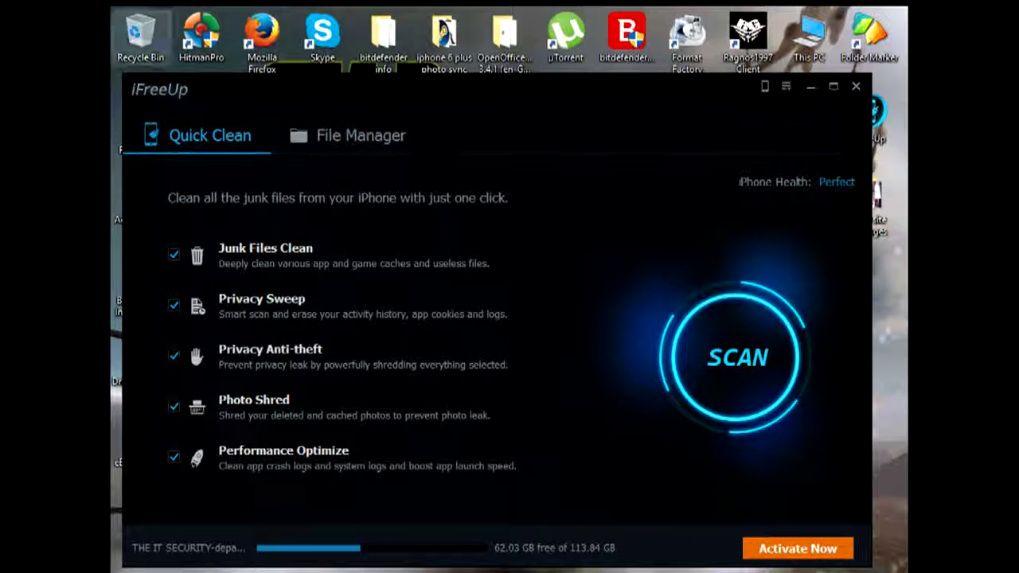
Browse the iPhone's music, photos and apps in File Manager, select photo IMG_6898.PNG, and return to Quick Clean
left_click(360, 136)
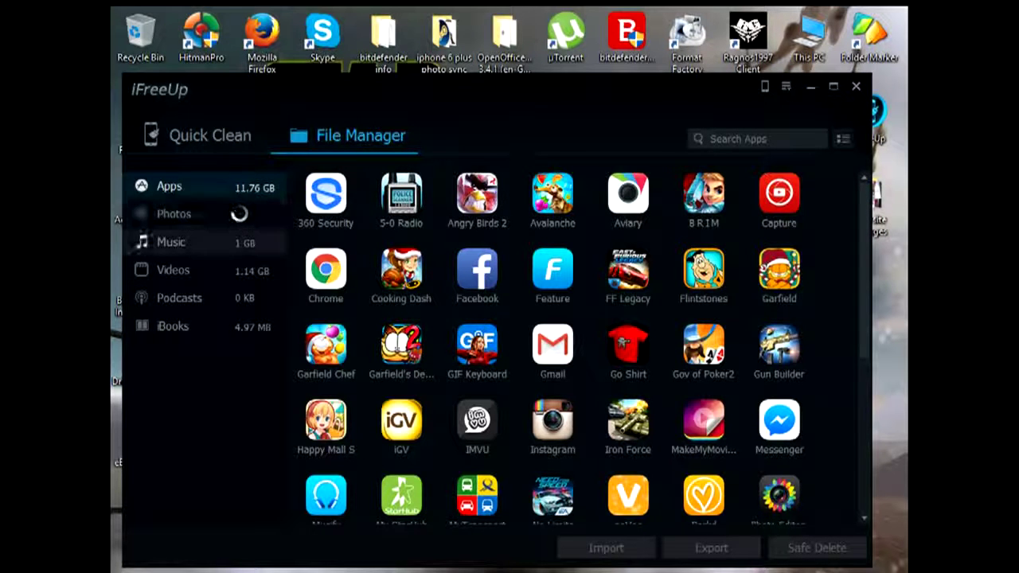
left_click(171, 242)
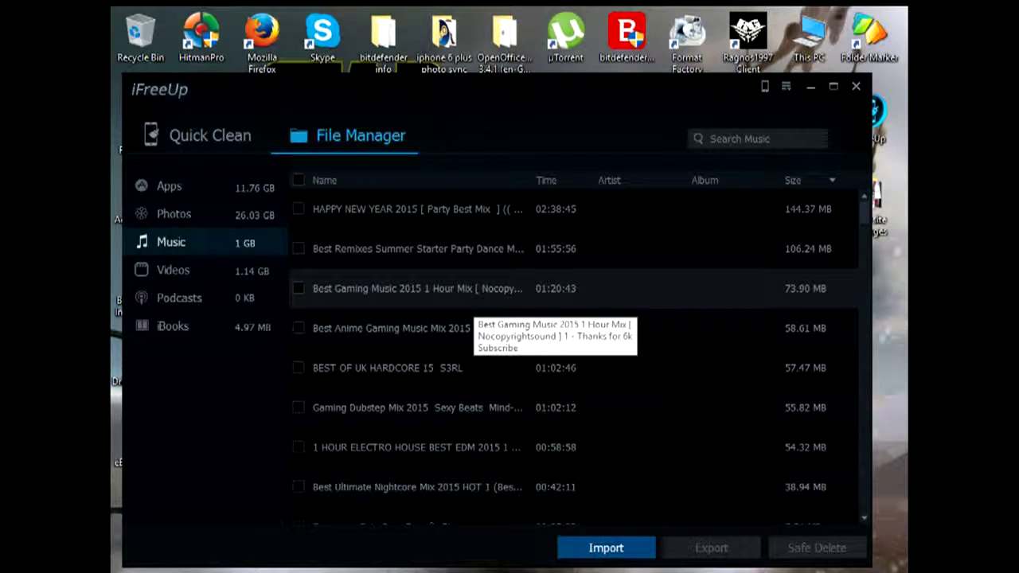
left_click(174, 213)
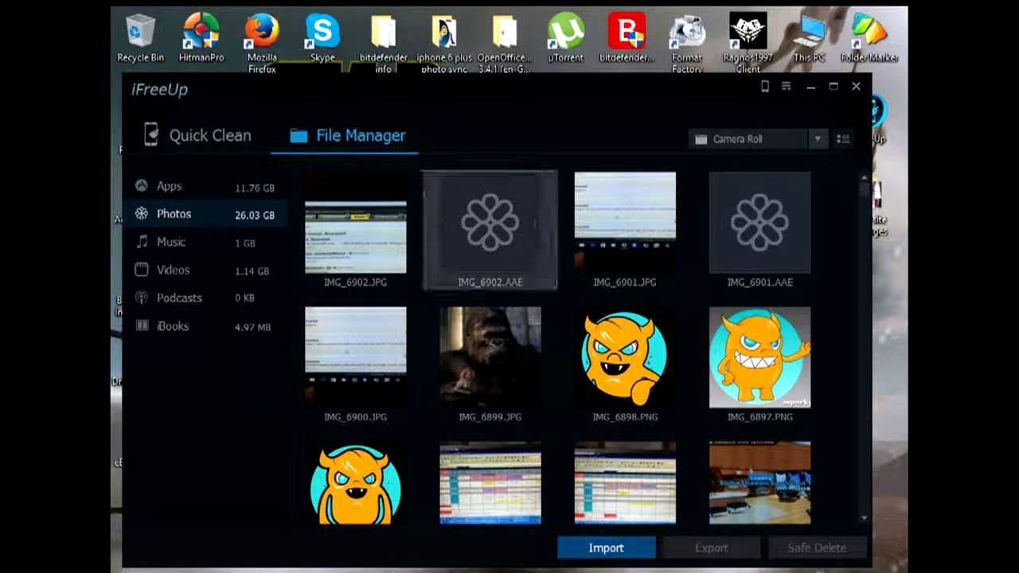
left_click(625, 358)
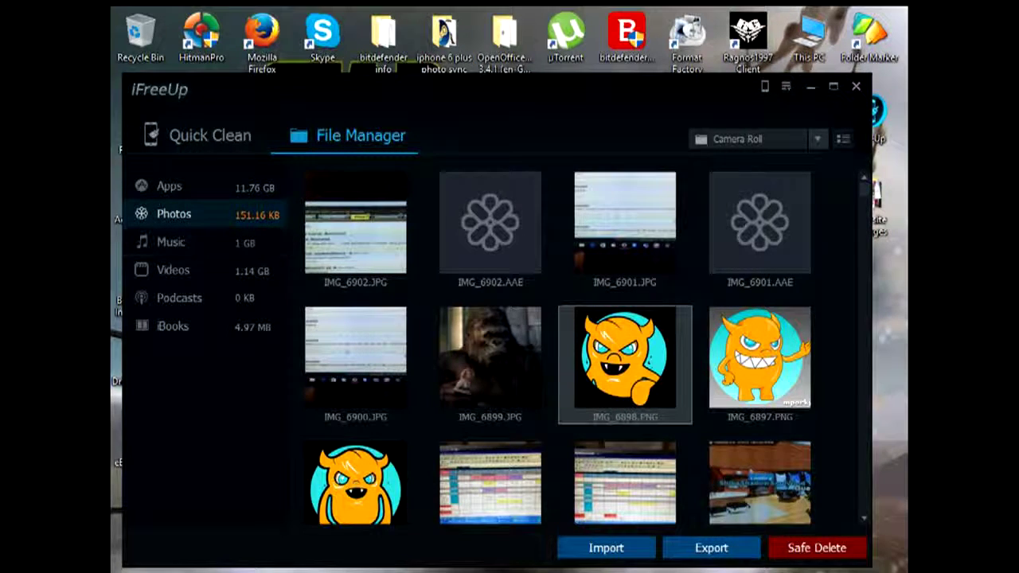
left_click(168, 187)
left_click(209, 135)
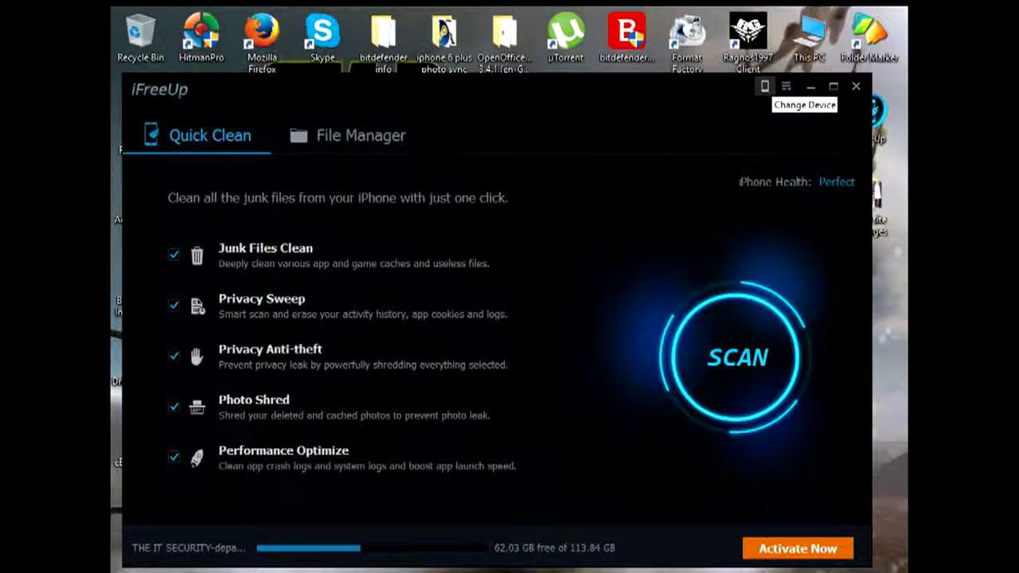
Try the Change Device option and close iFreeUp
left_click(764, 86)
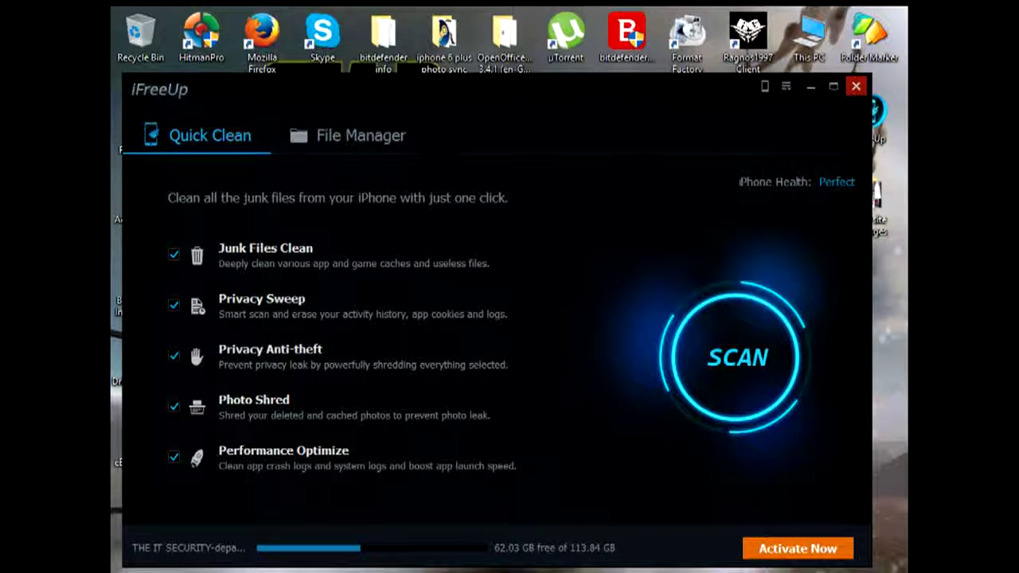
left_click(855, 86)
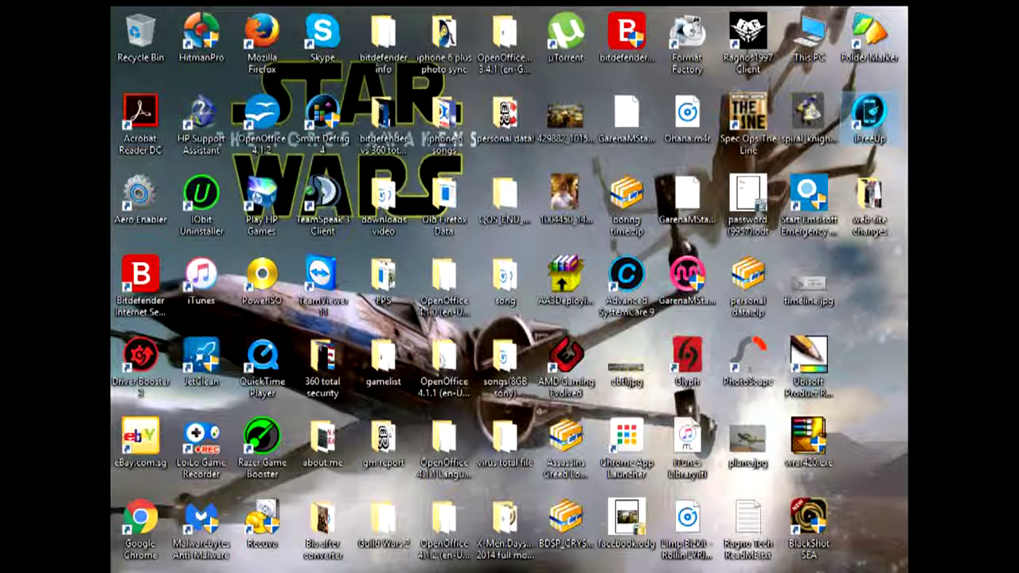
Open the compatibility settings in the properties of the iFreeUp desktop shortcut
key("shift+F10")
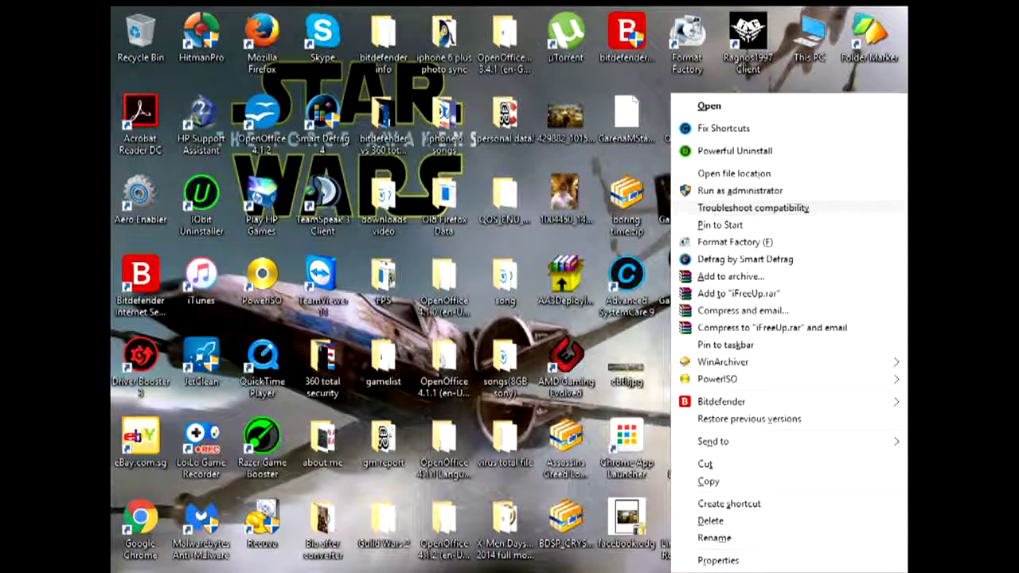
mouse_move(713, 441)
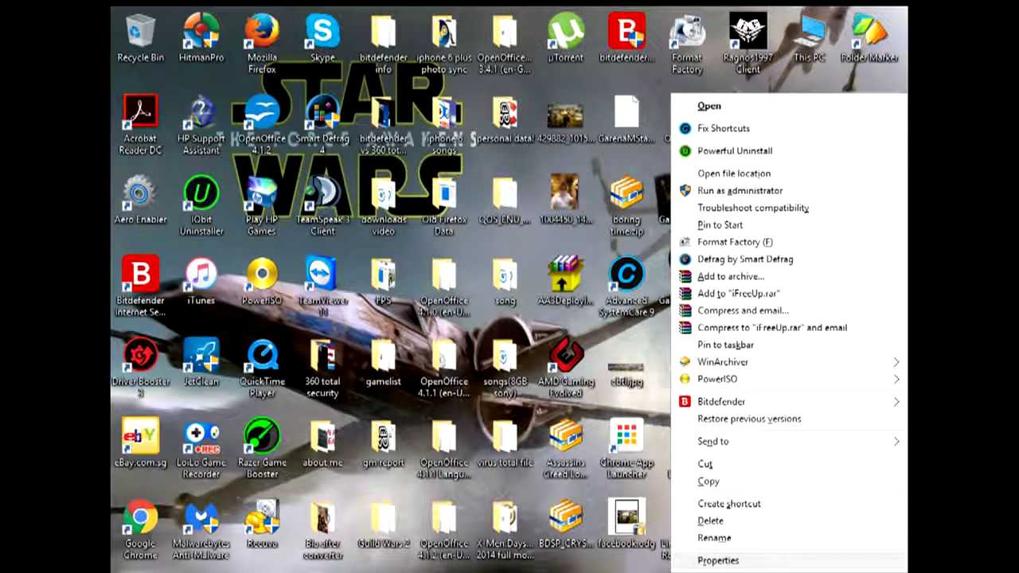
key("Escape")
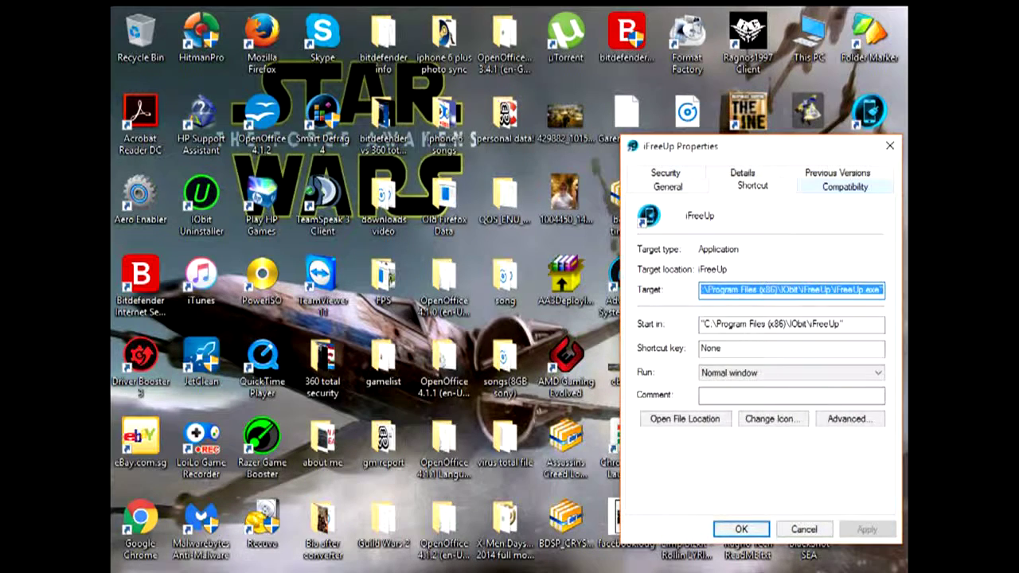
left_click(844, 185)
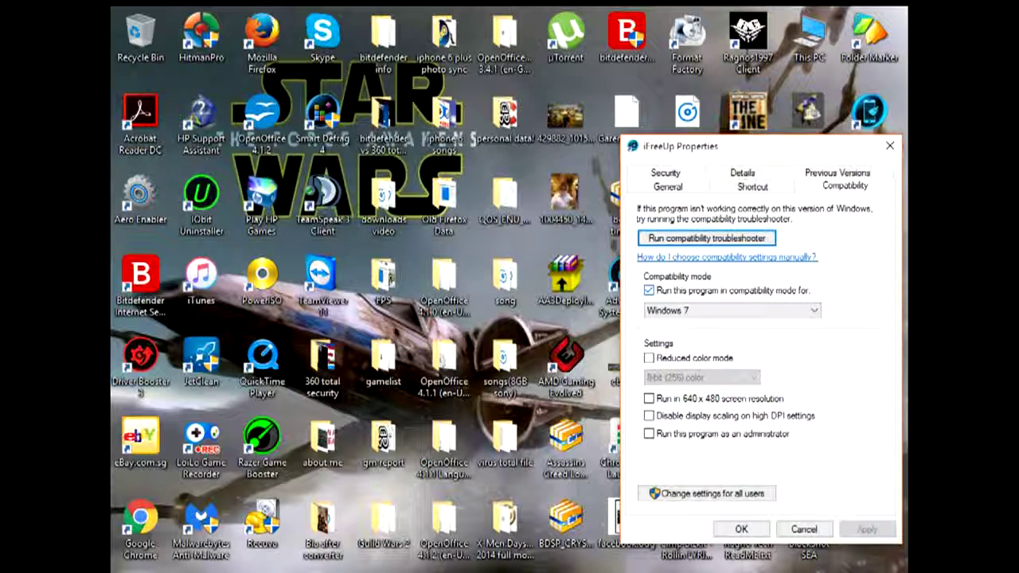
Set the iFreeUp shortcut to run in compatibility mode for Windows 7, then apply and confirm its properties
left_click(731, 310)
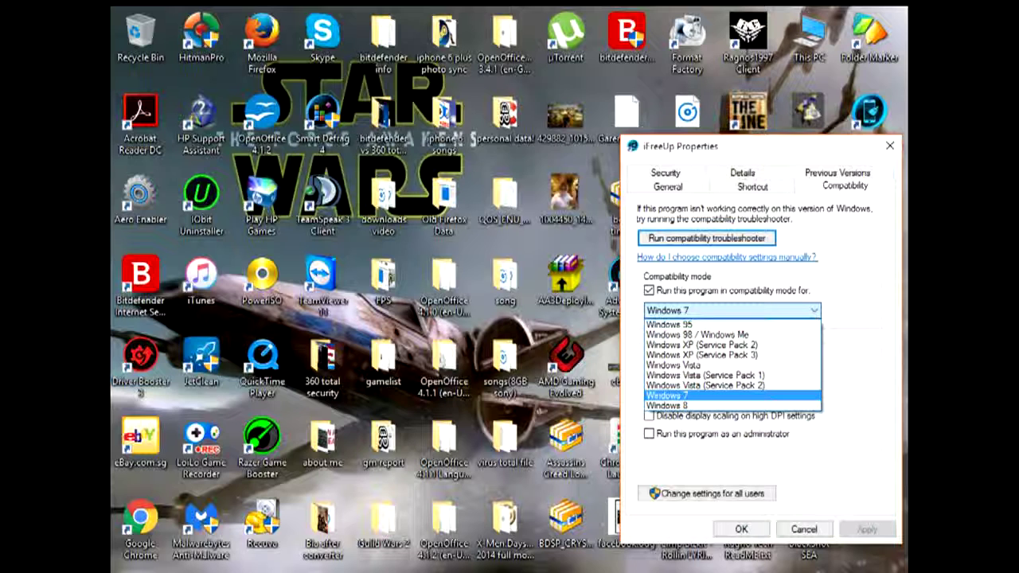
key("Return")
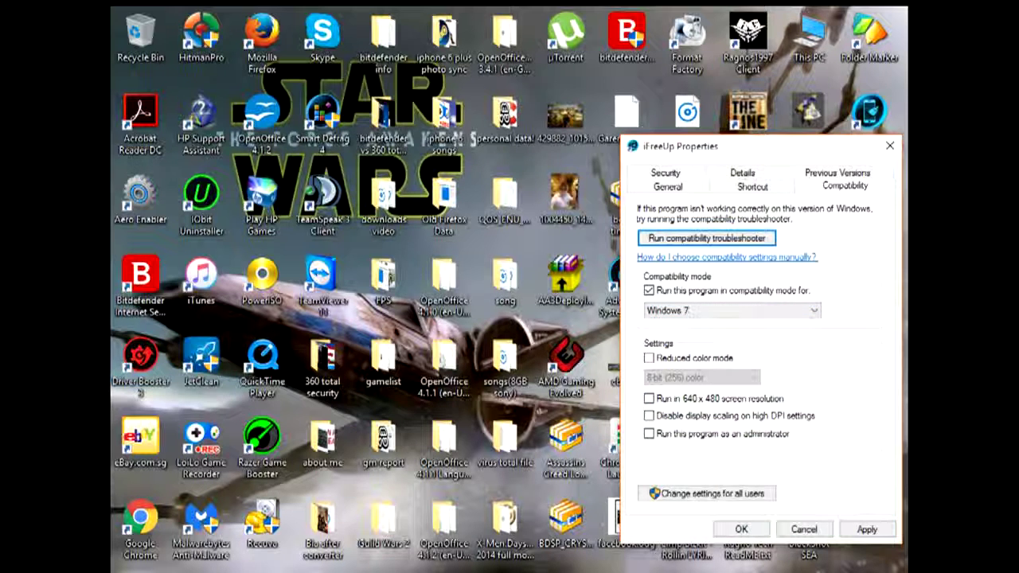
left_click(867, 530)
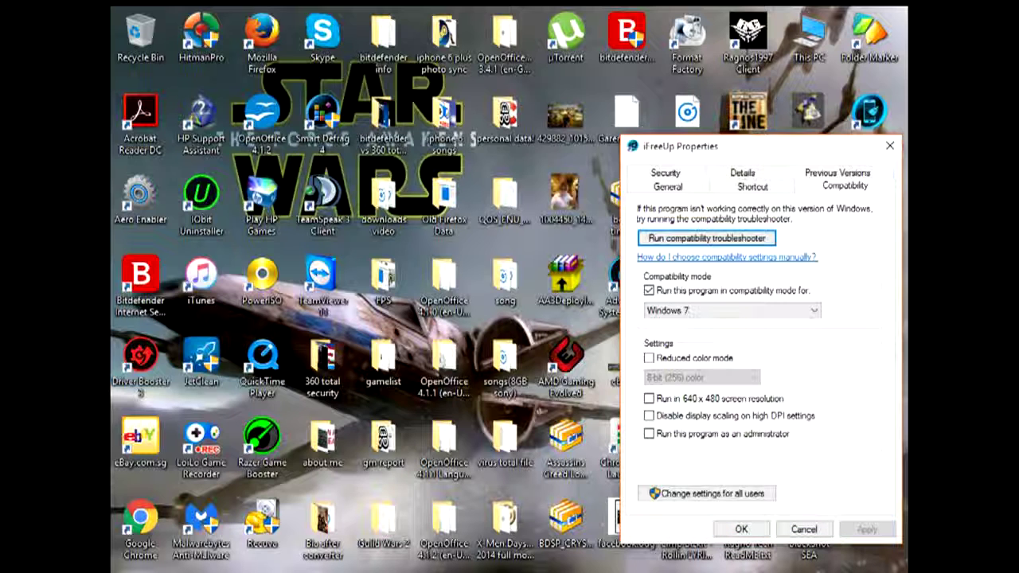
key("Tab")
key("Tab")
key("Tab")
key("Tab")
key("Tab")
key("Tab")
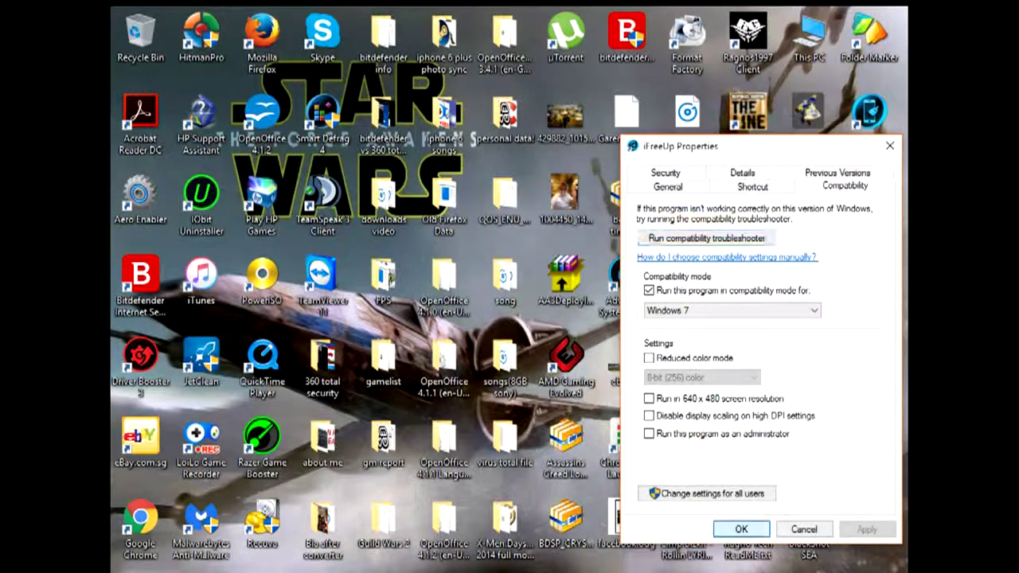
key("Return")
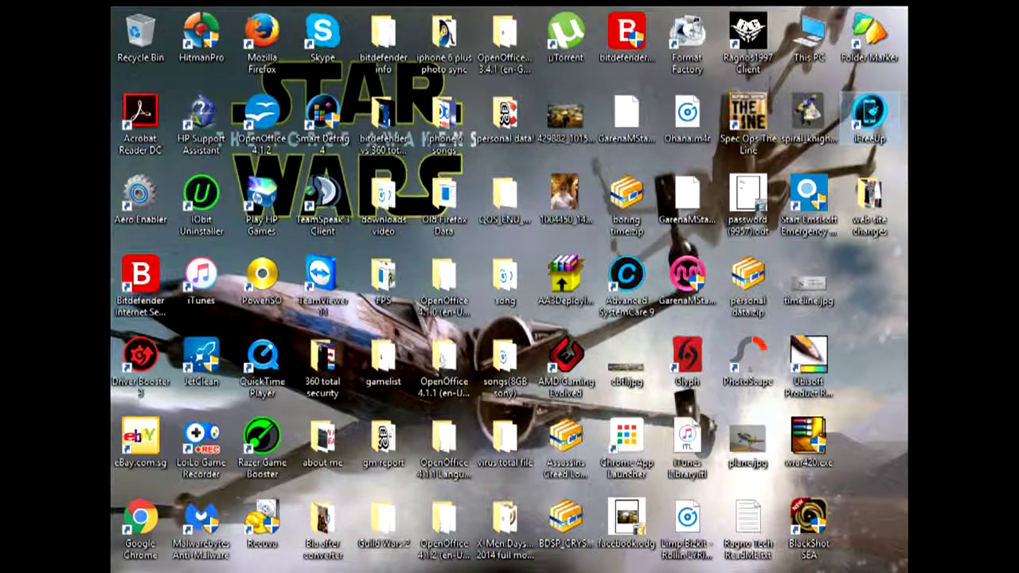
Launch iFreeUp from its desktop shortcut to check that it starts, close it, and point out the iTunes shortcut
key("Return")
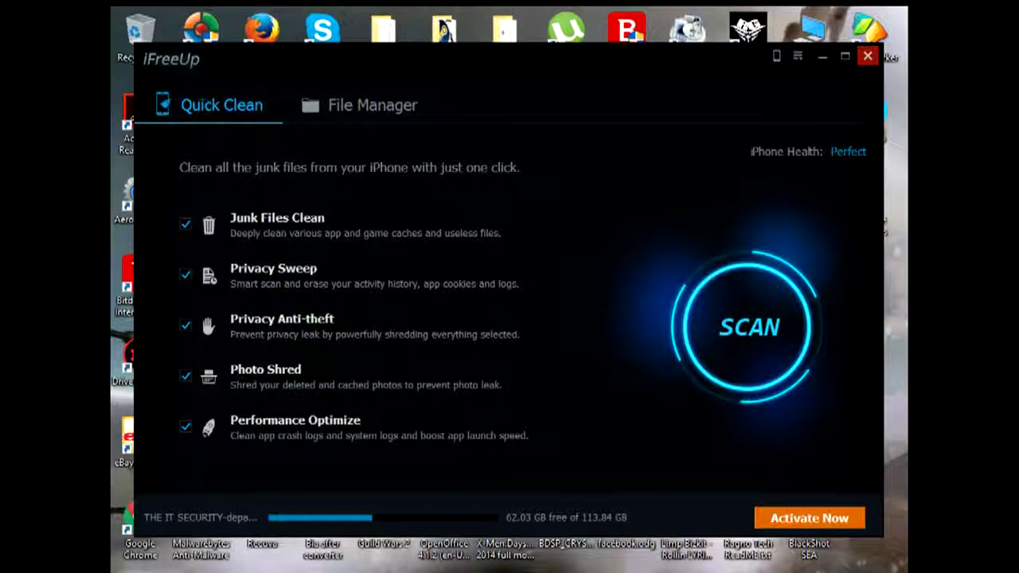
left_click(867, 56)
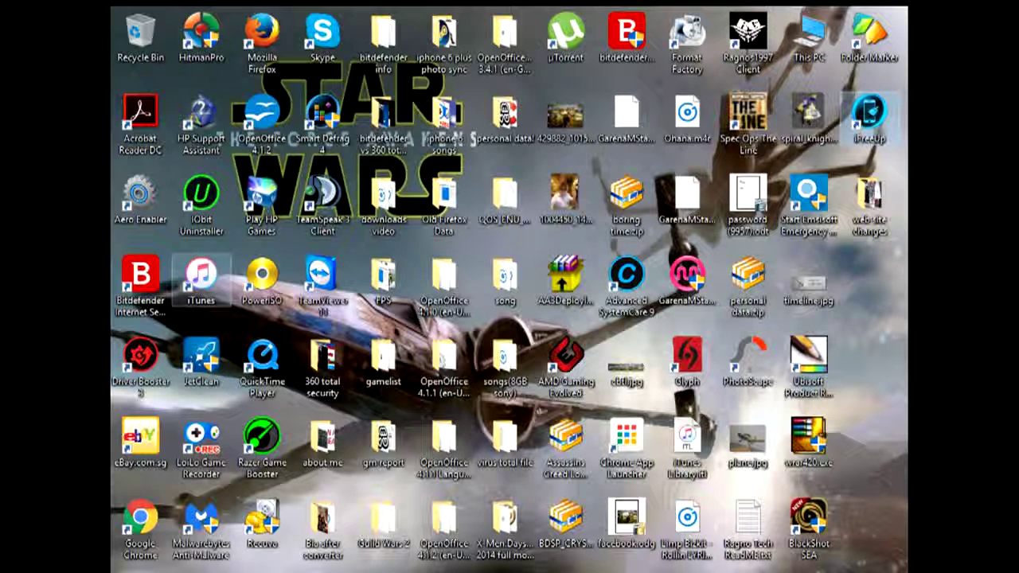
left_click(201, 279)
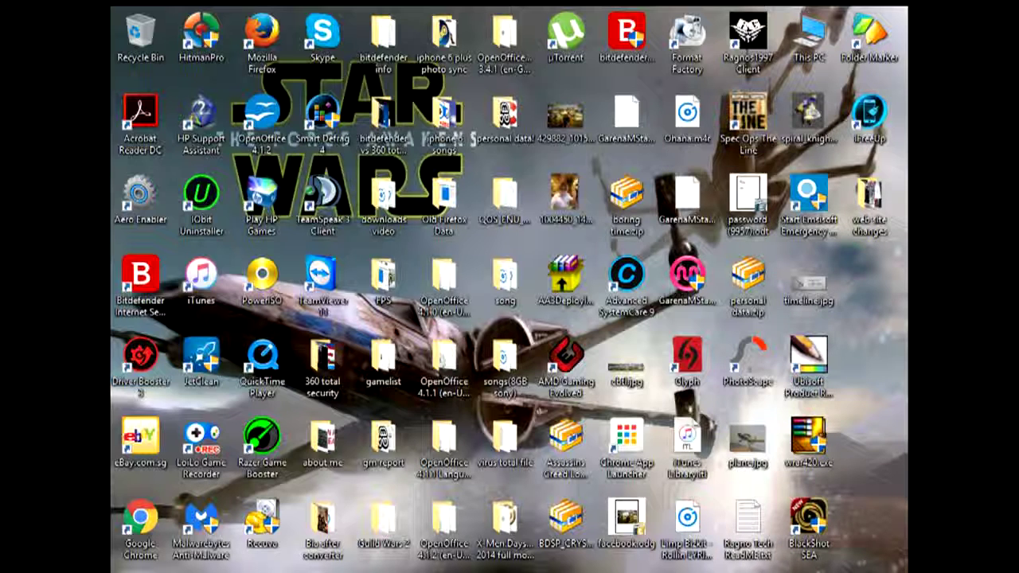
Switch to Firefox and go to iobit.com
mouse_move(754, 570)
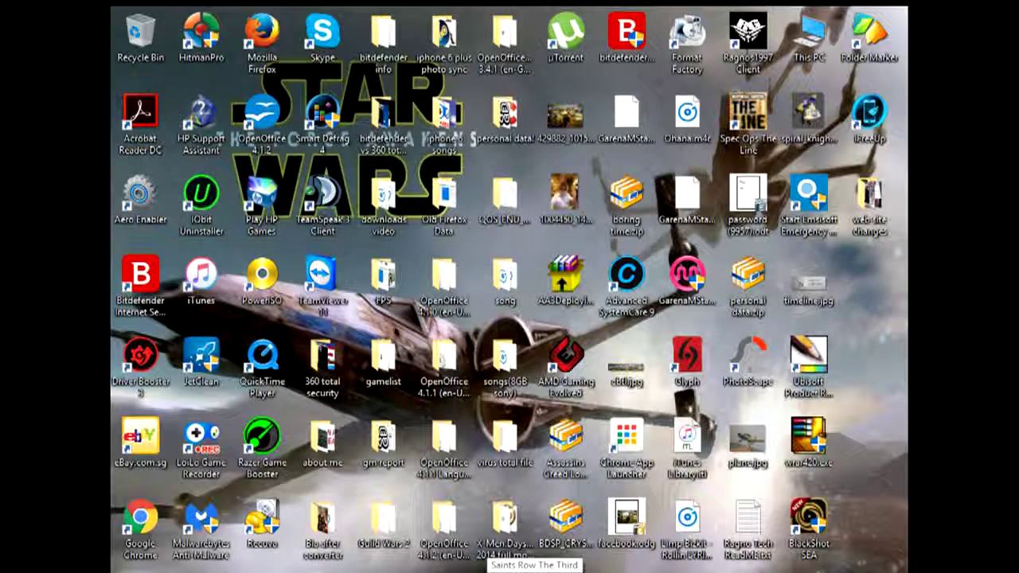
mouse_move(462, 570)
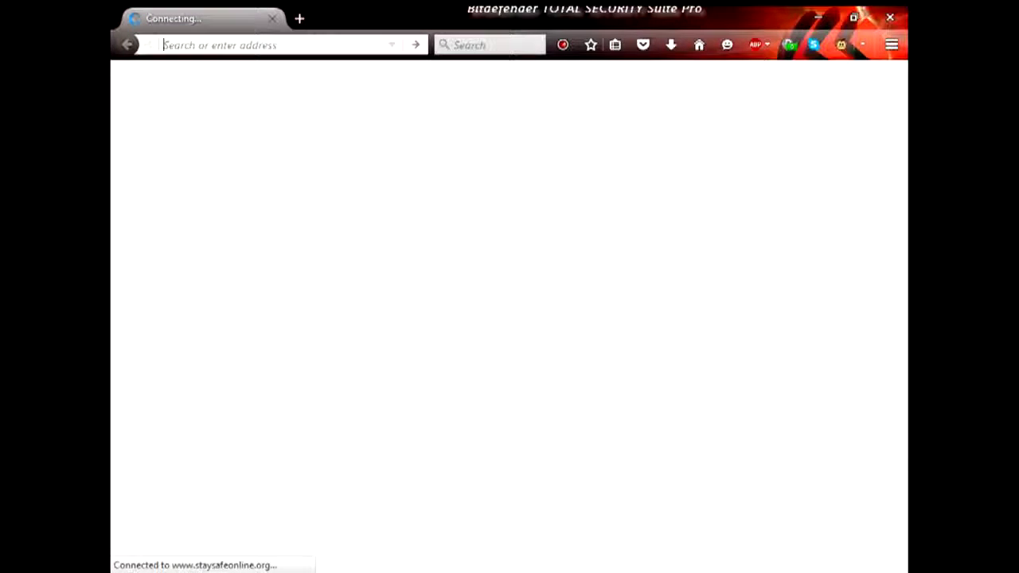
type("iobi")
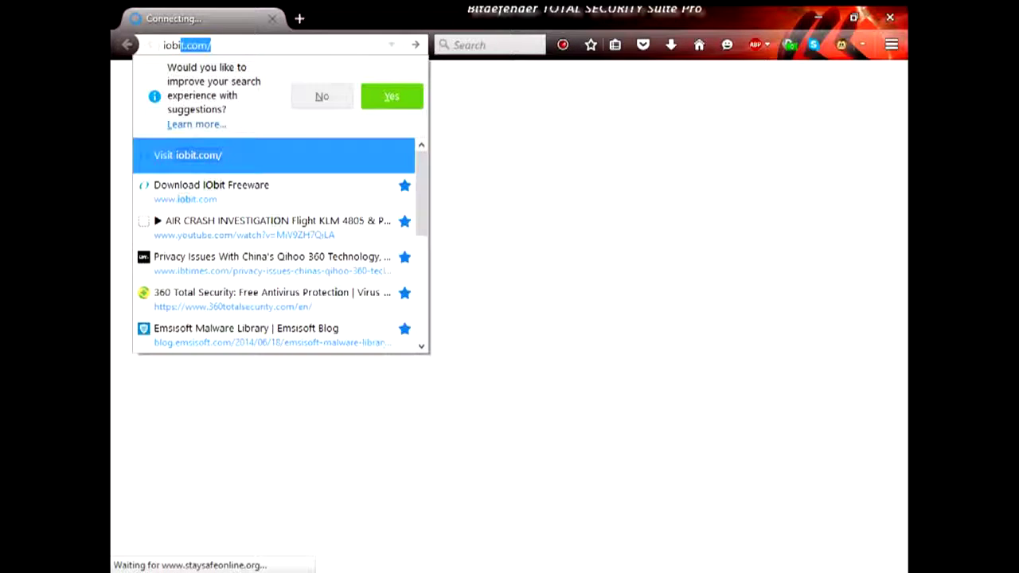
type("t.c")
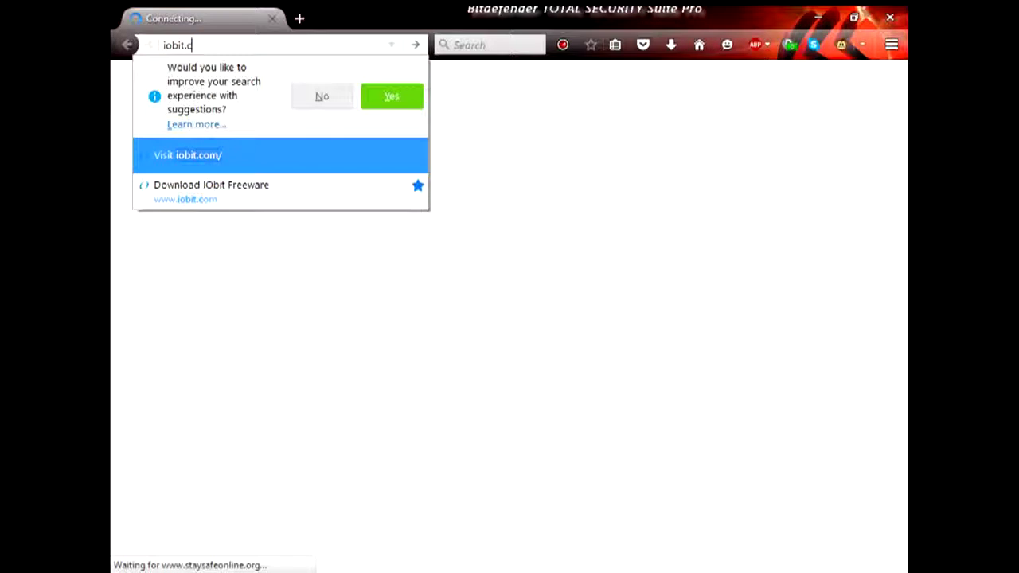
type("om")
key("Return")
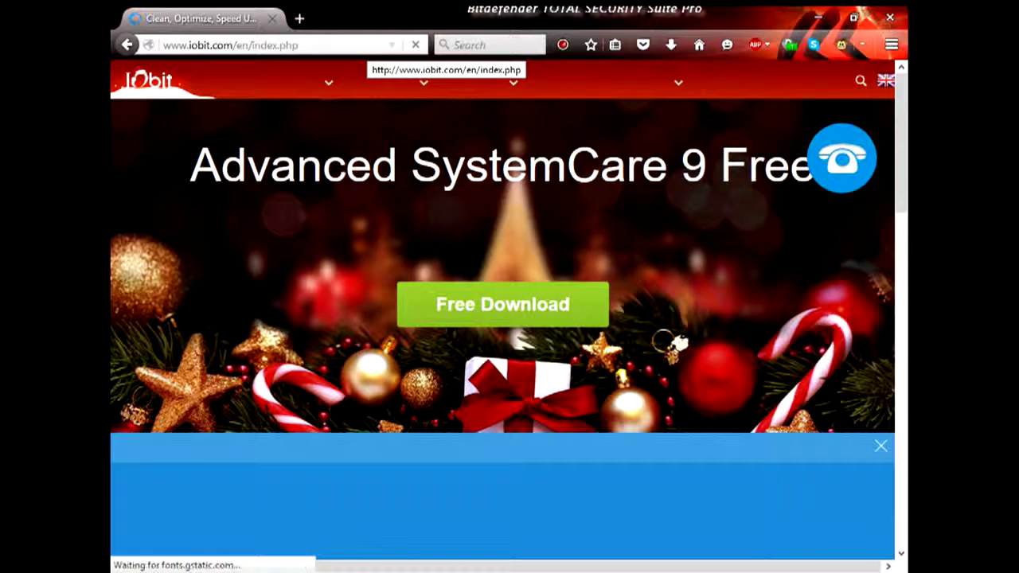
Open the product page of iFreeUp for Windows from IObit's utilities
mouse_move(387, 82)
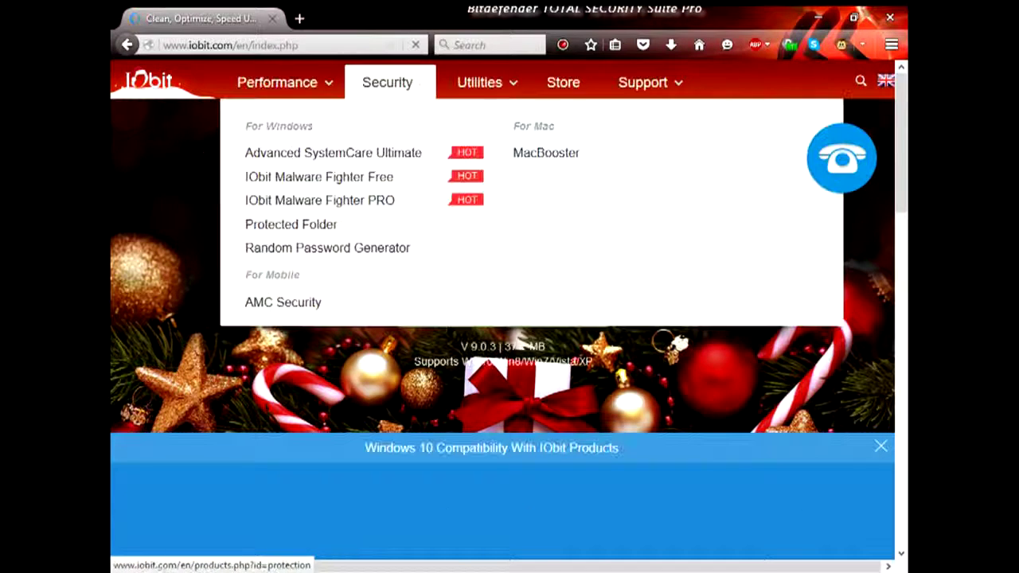
mouse_move(480, 82)
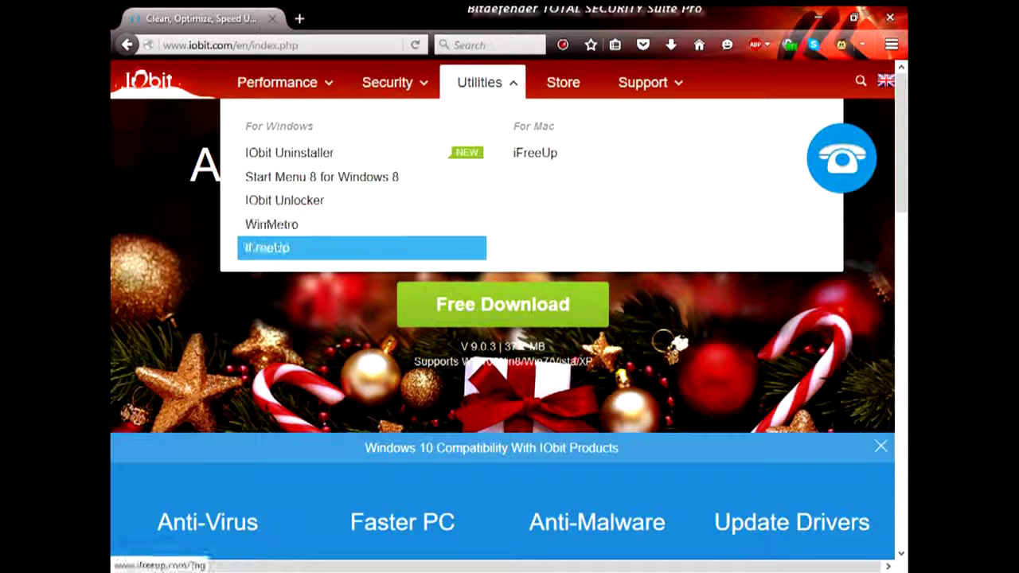
left_click(267, 247)
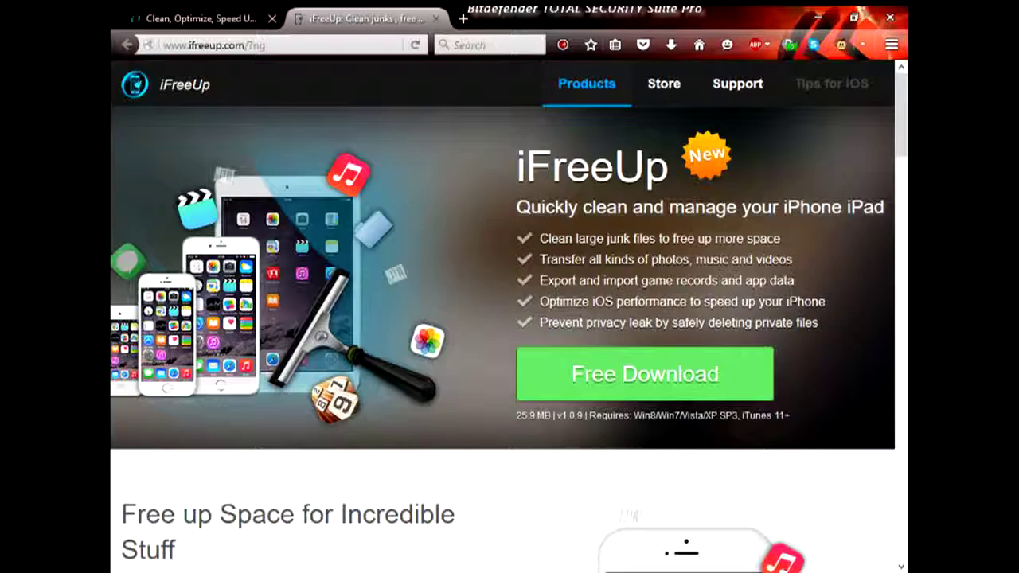
Examine the iFreeUp product page's feature sections, and highlight the main feature list and system requirements
scroll(509, 312, "down", 9)
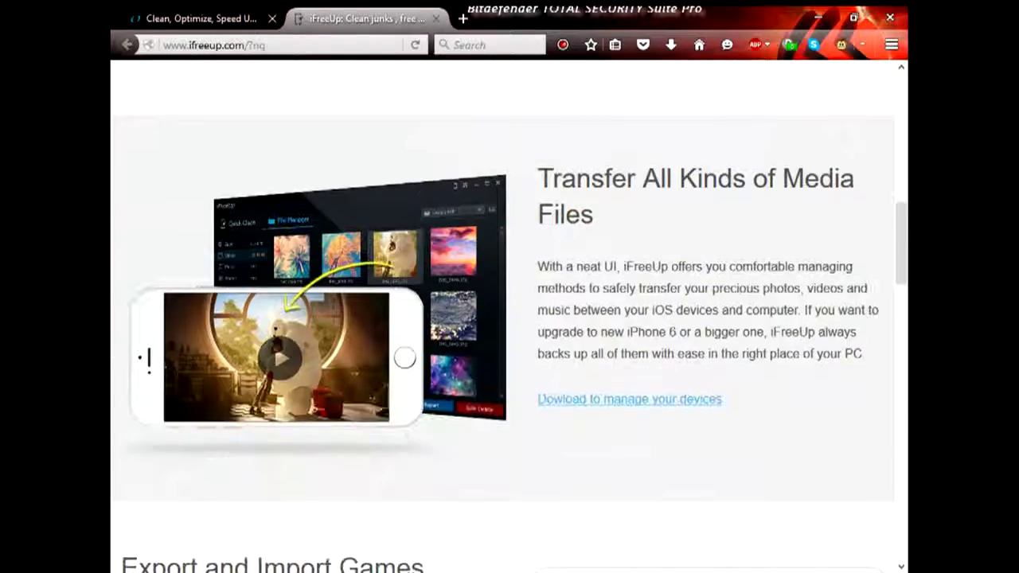
scroll(509, 311, "down", 5)
scroll(509, 312, "down", 5)
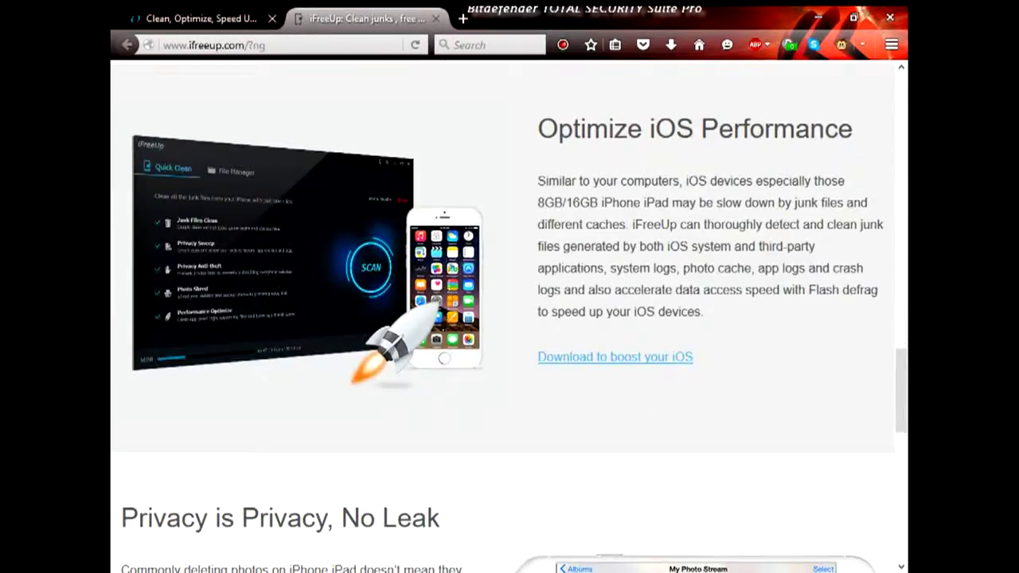
scroll(508, 311, "up", 5)
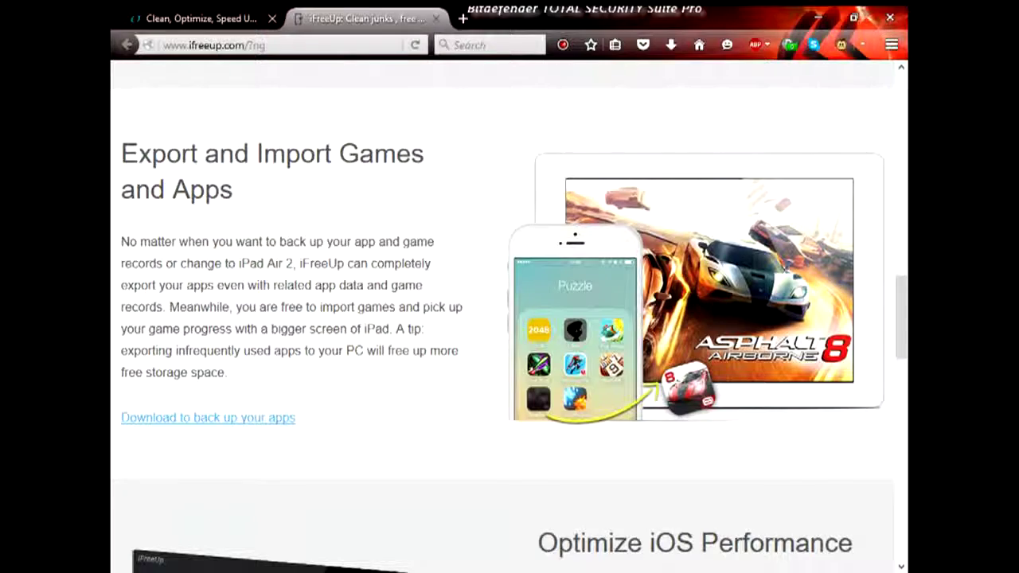
scroll(509, 311, "down", 8)
scroll(509, 312, "down", 2)
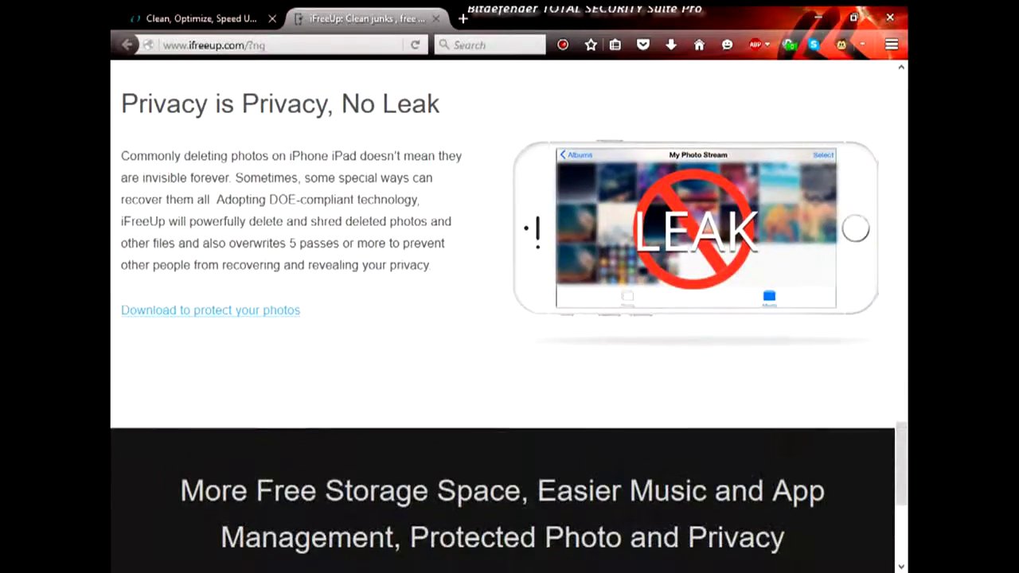
scroll(509, 312, "up", 10)
scroll(509, 312, "up", 10)
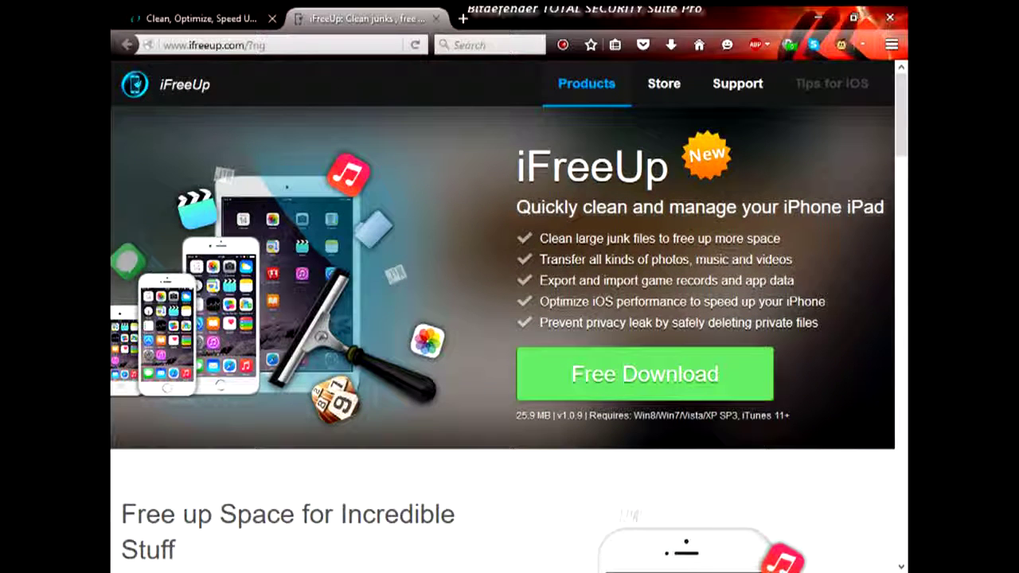
left_click_drag(239, 112, 792, 418)
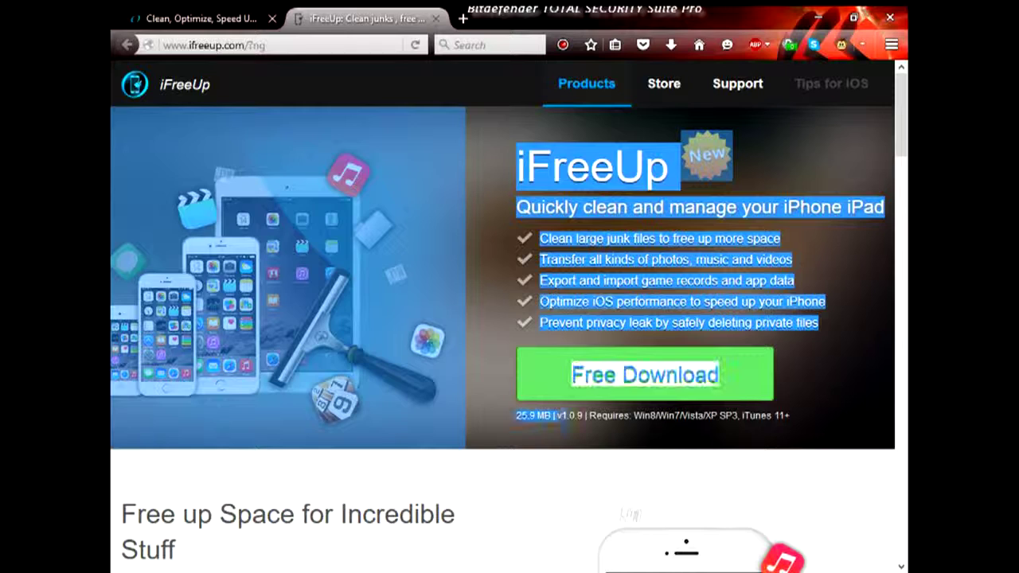
left_click(792, 418)
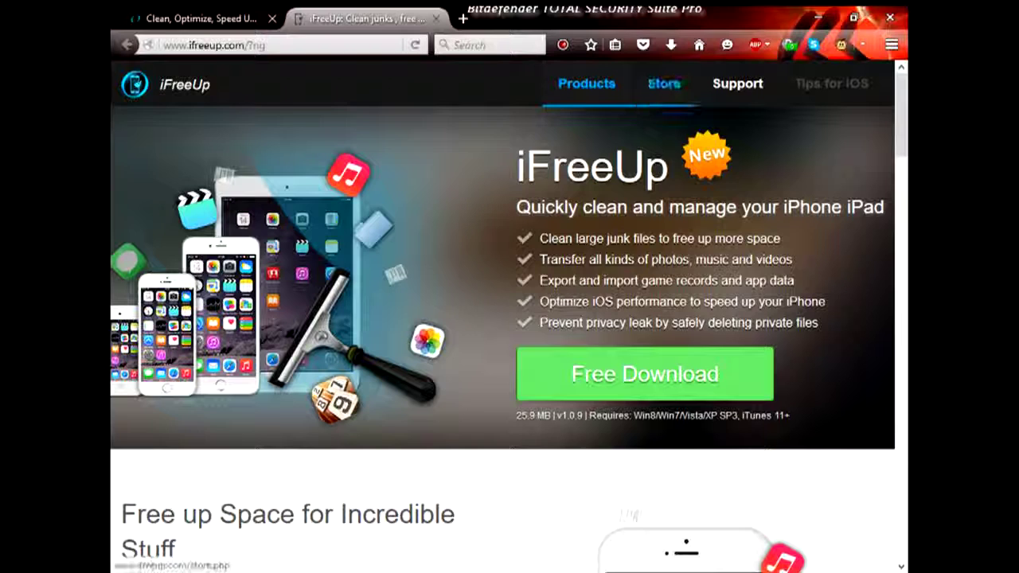
Open the iFreeUp site's support FAQs and look through the questions listed for iFreeUp for PC
left_click(738, 83)
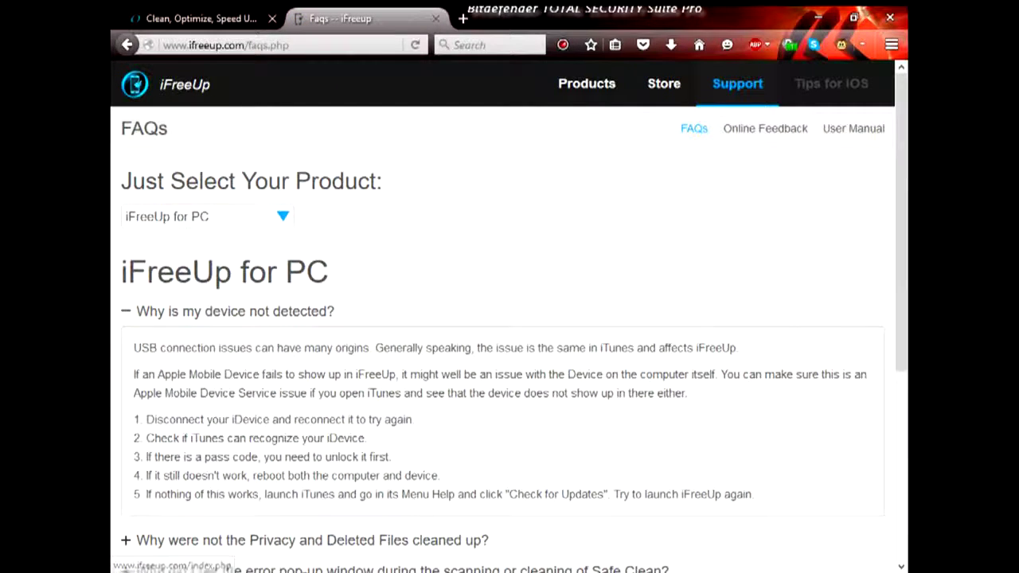
scroll(509, 319, "down", 6)
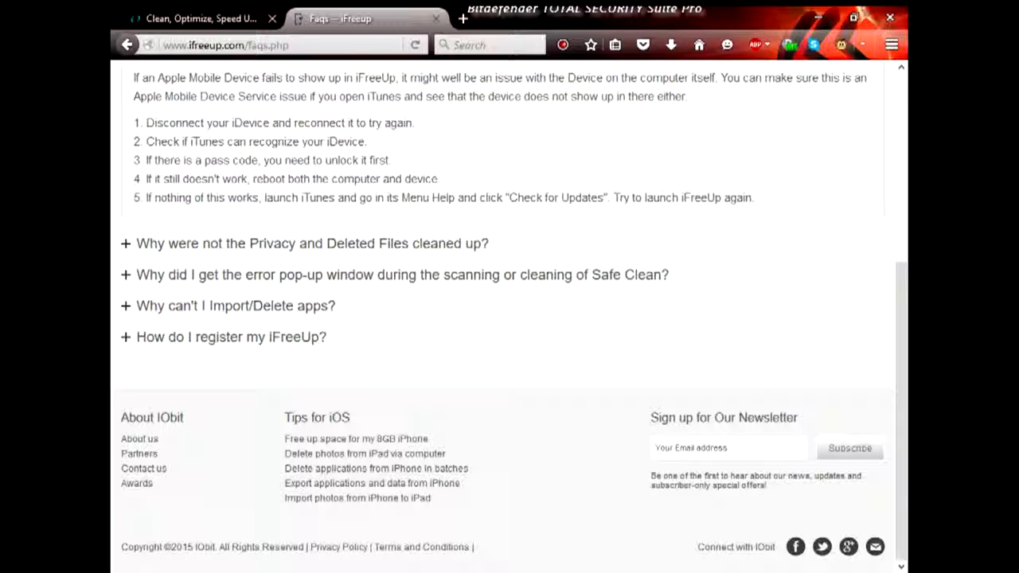
scroll(509, 318, "up", 3)
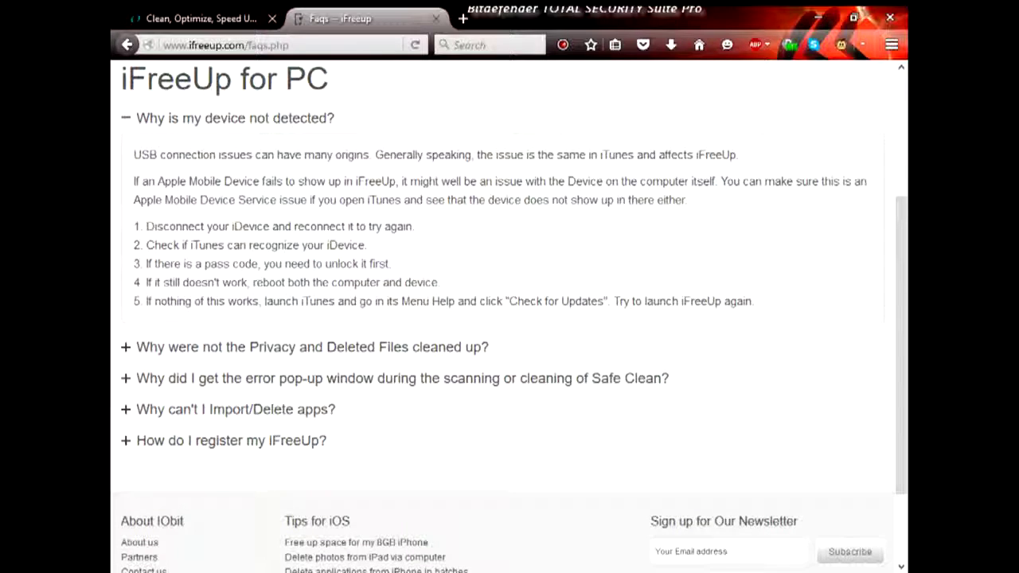
scroll(510, 319, "up", 3)
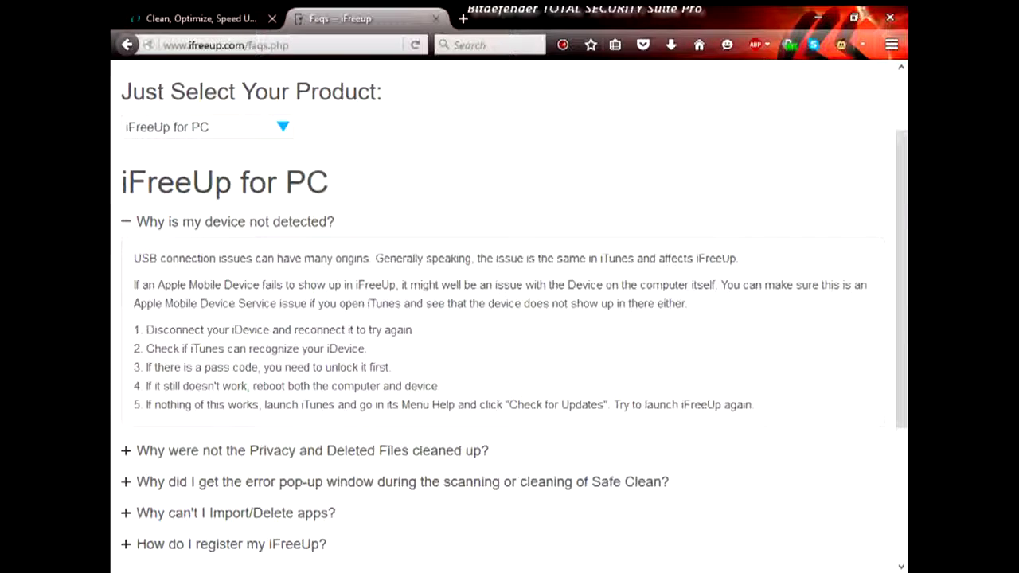
Highlight the explanation and troubleshooting steps under "Why is my device not detected?" while reading them, and clear the selection
left_click_drag(134, 258, 801, 285)
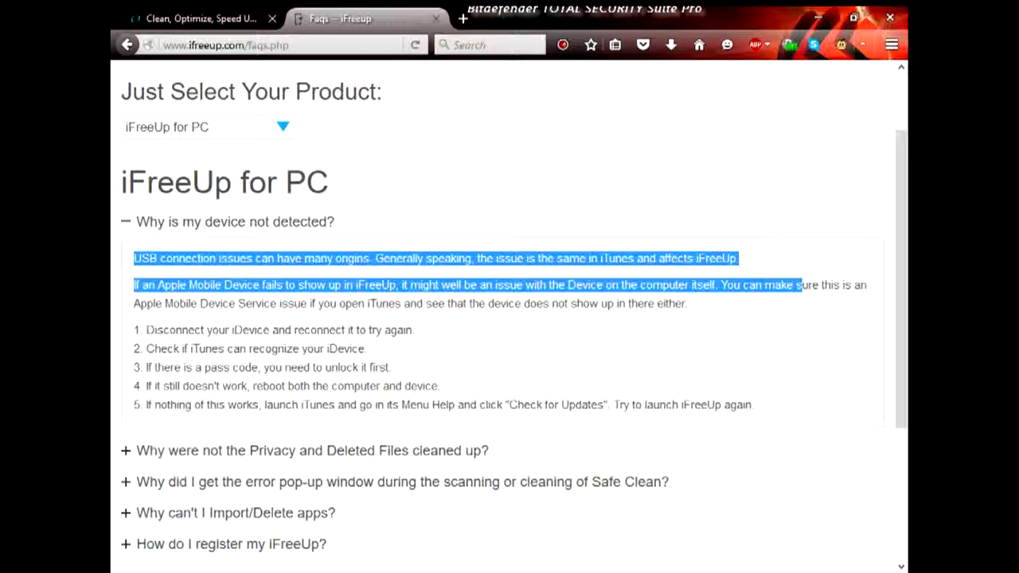
left_click_drag(800, 285, 812, 285)
left_click_drag(812, 285, 823, 285)
left_click_drag(823, 285, 867, 285)
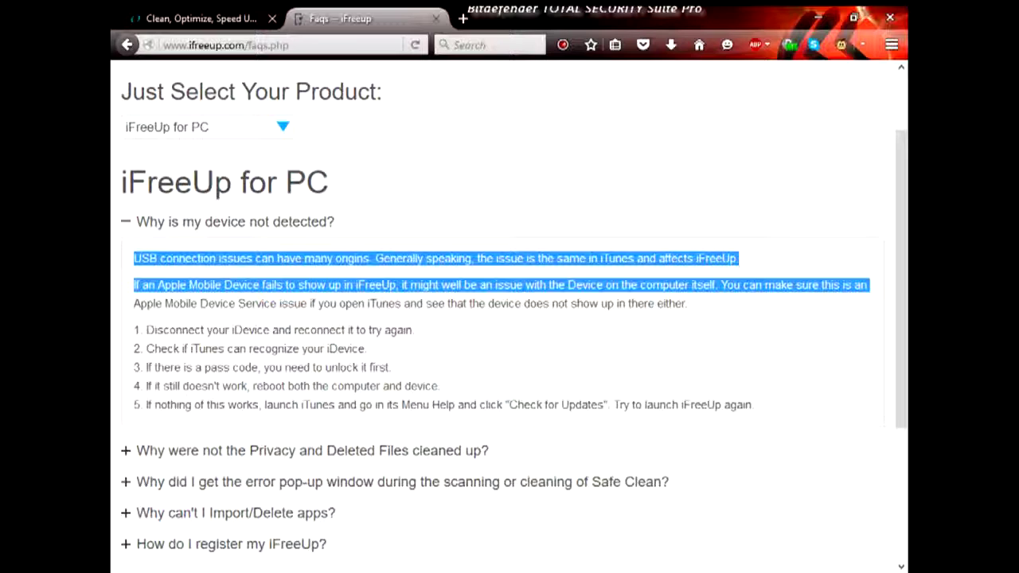
left_click_drag(868, 285, 688, 304)
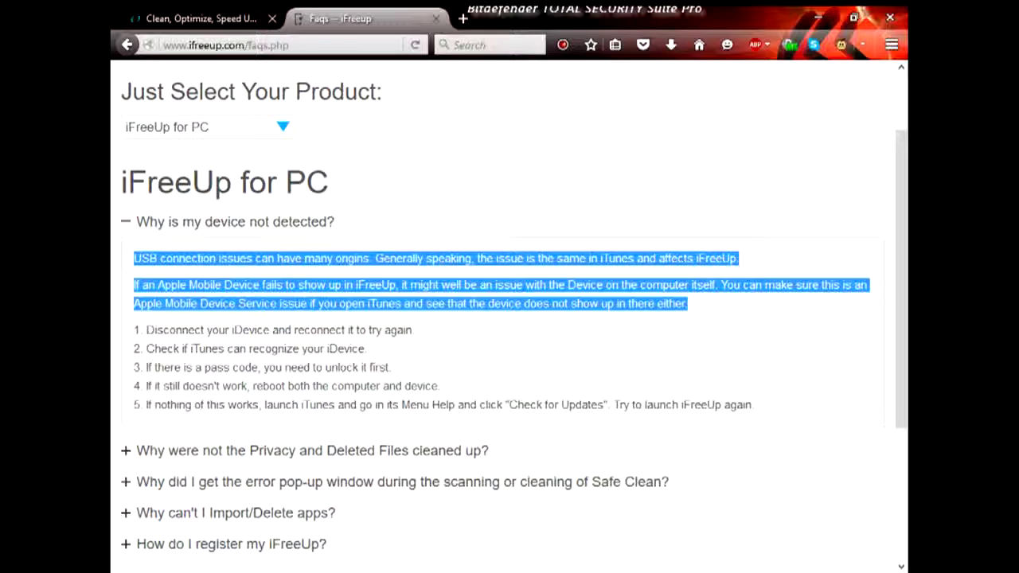
left_click_drag(687, 303, 415, 330)
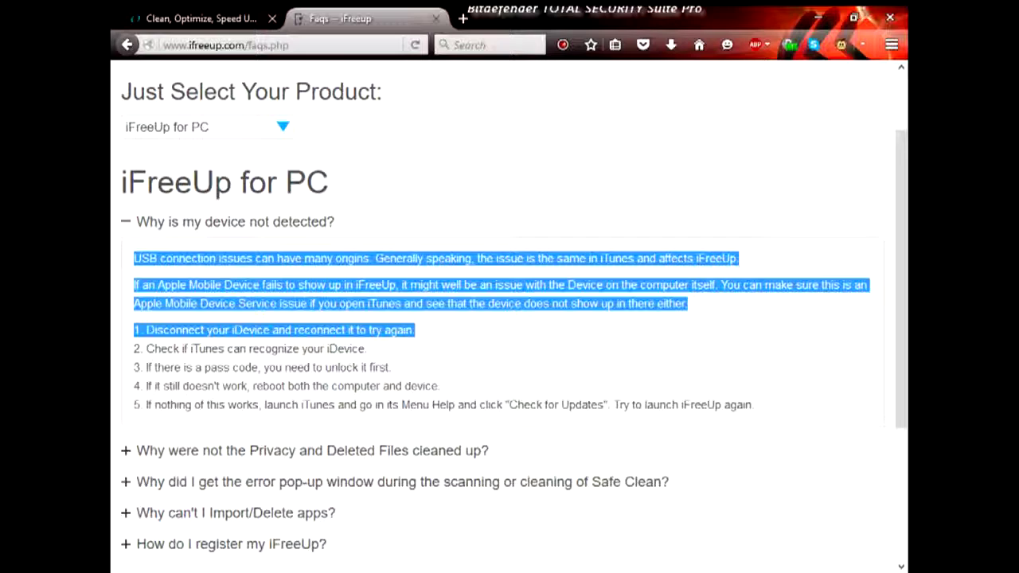
left_click_drag(134, 367, 531, 405)
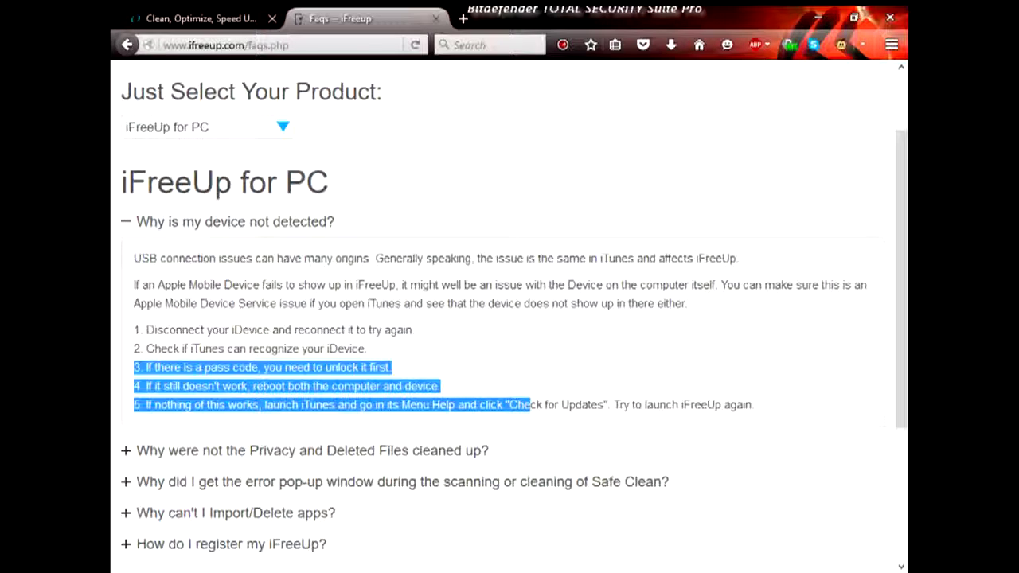
left_click(530, 404)
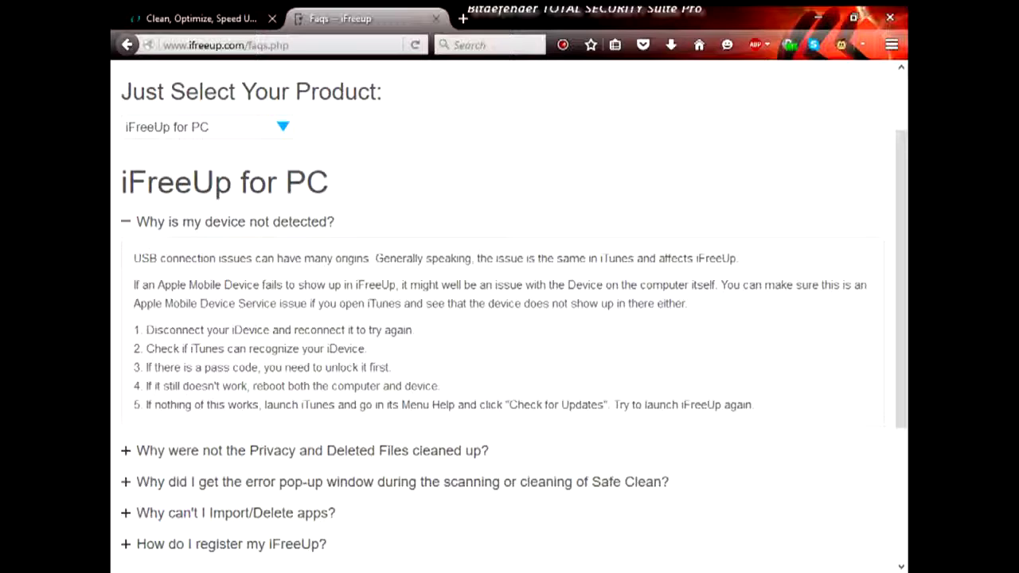
Switch the FAQ product selection to iFreeUp for Mac
scroll(510, 318, "down", 3)
scroll(510, 318, "up", 4)
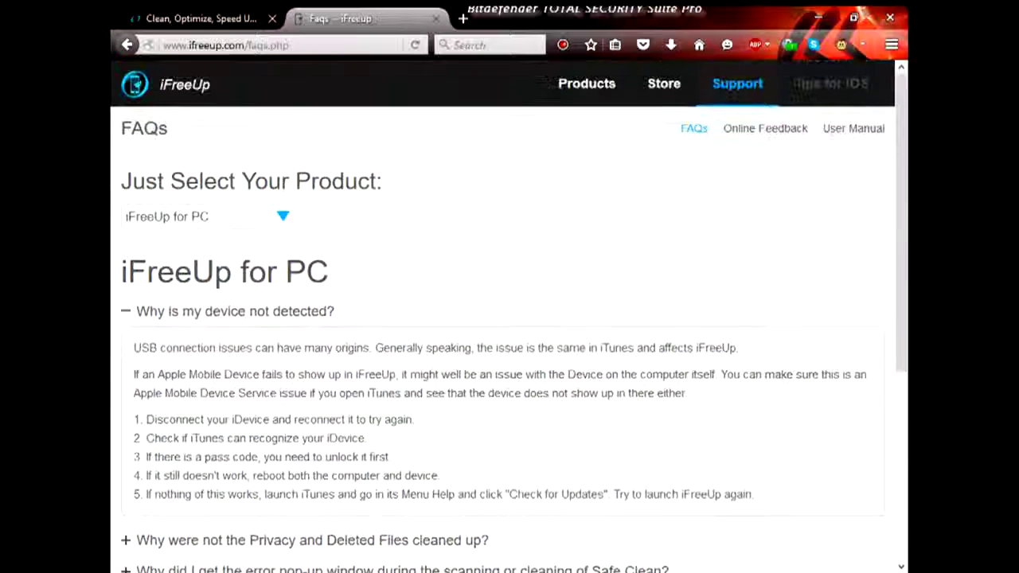
scroll(509, 318, "down", 4)
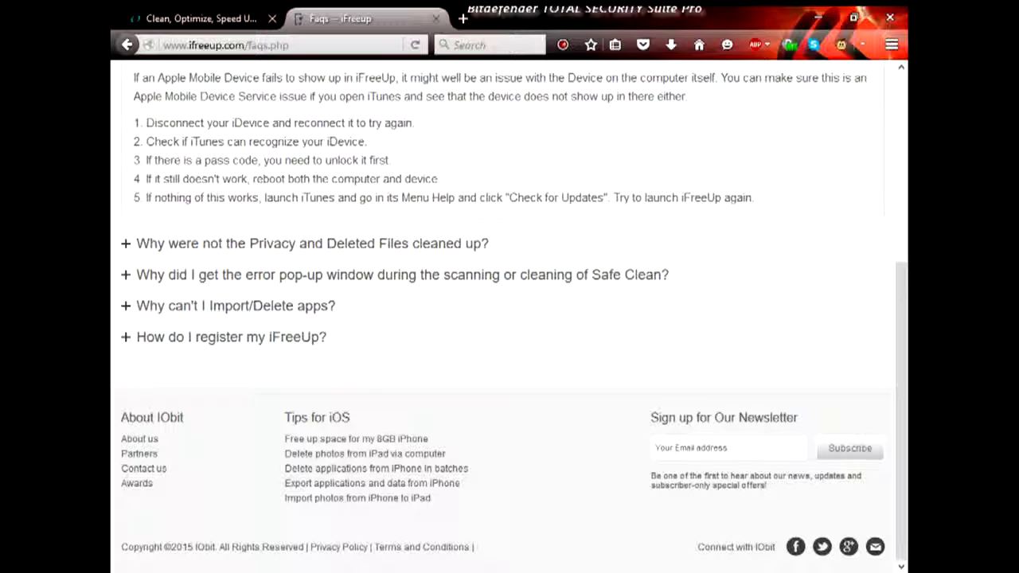
scroll(509, 319, "up", 5)
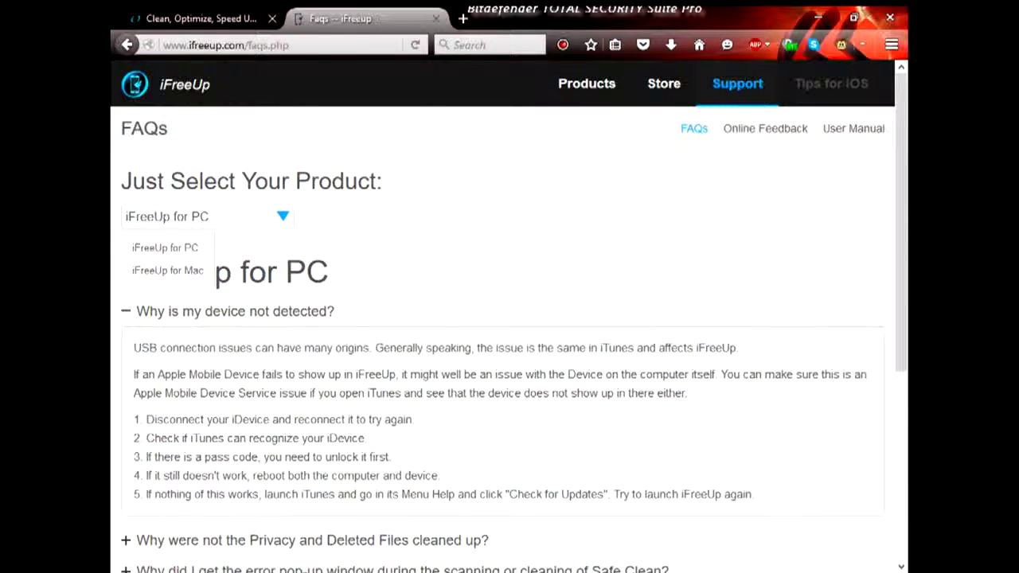
key("Escape")
key("alt+Down")
key("Down")
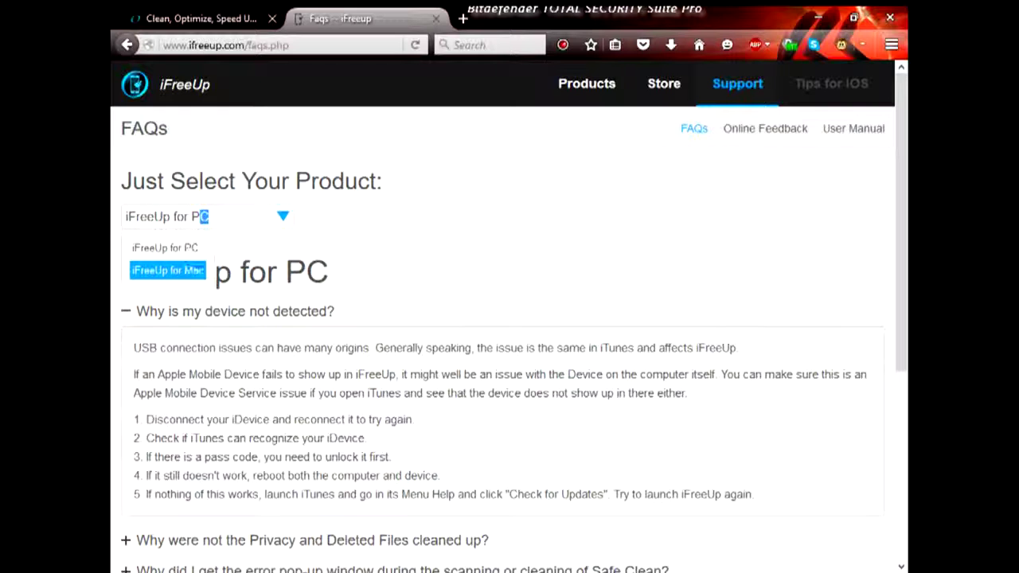
key("Return")
Expand the Mac FAQ "Why were not the Privacy and Deleted Files cleaned up?" and read its answer
scroll(509, 319, "down", 6)
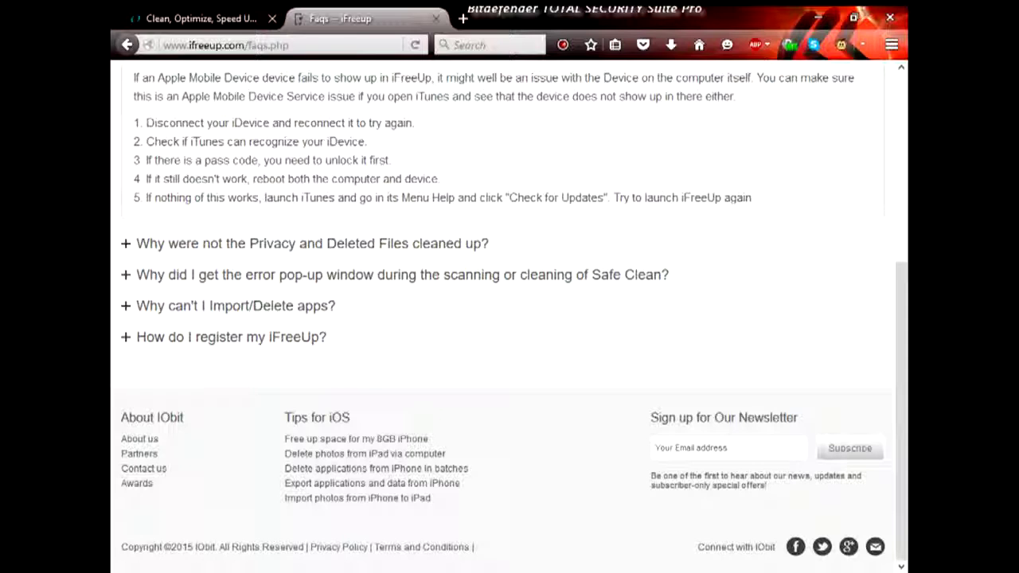
left_click(312, 243)
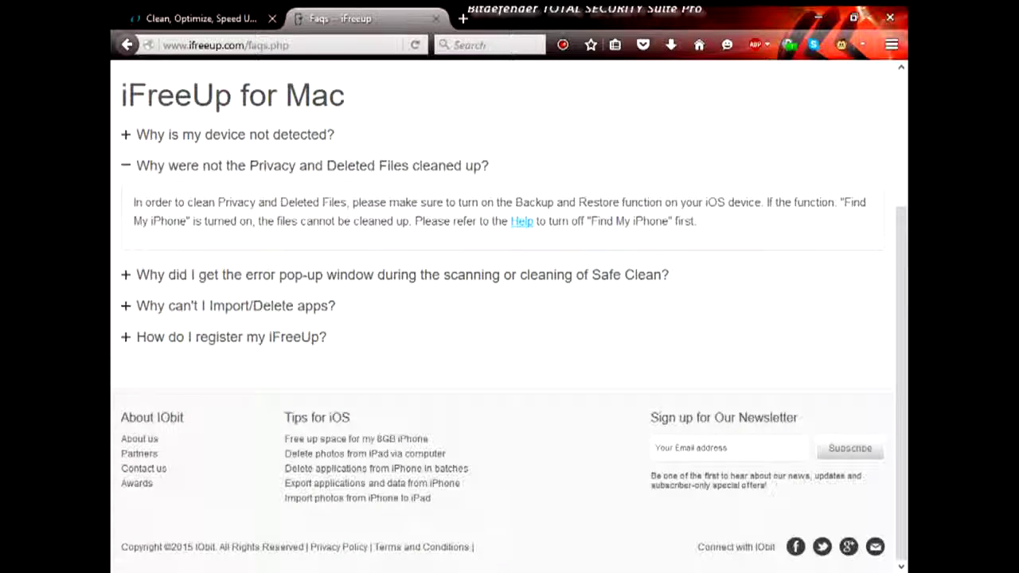
scroll(510, 319, "up", 2)
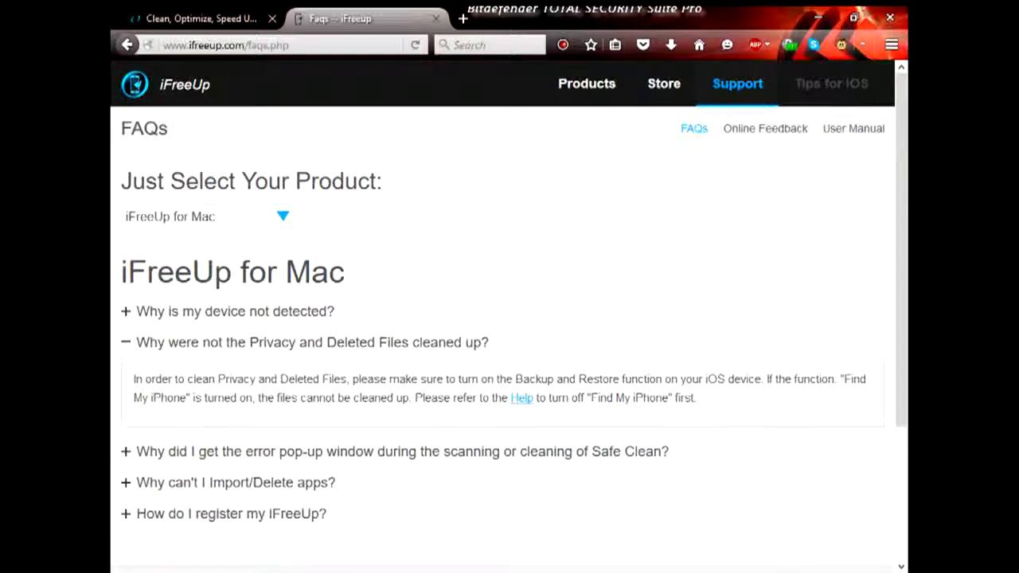
Return to the iFreeUp home page and look through its feature sections, ending at the Free Download banner
left_click(167, 84)
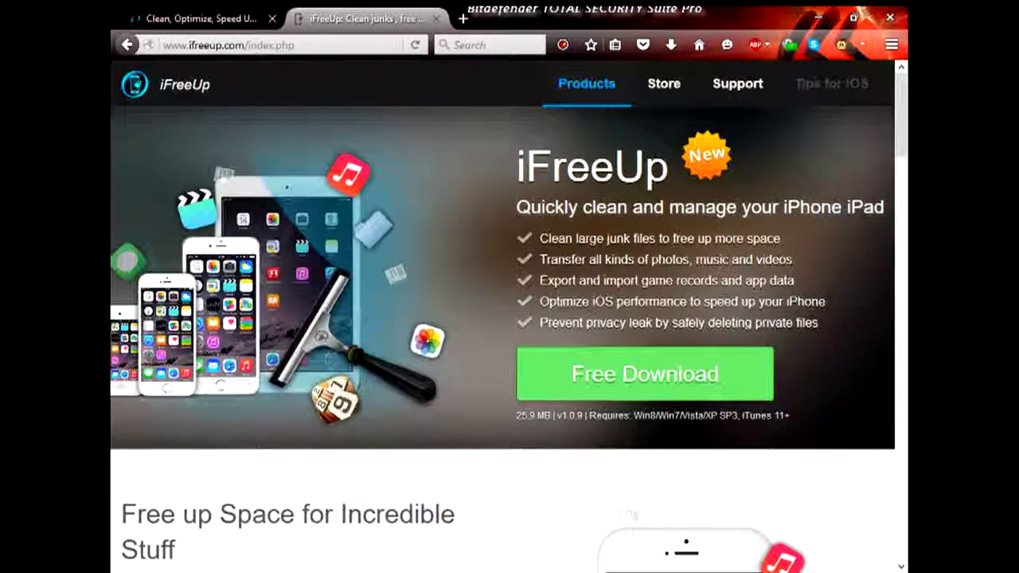
scroll(510, 318, "down", 10)
scroll(540, 142, "up", 5)
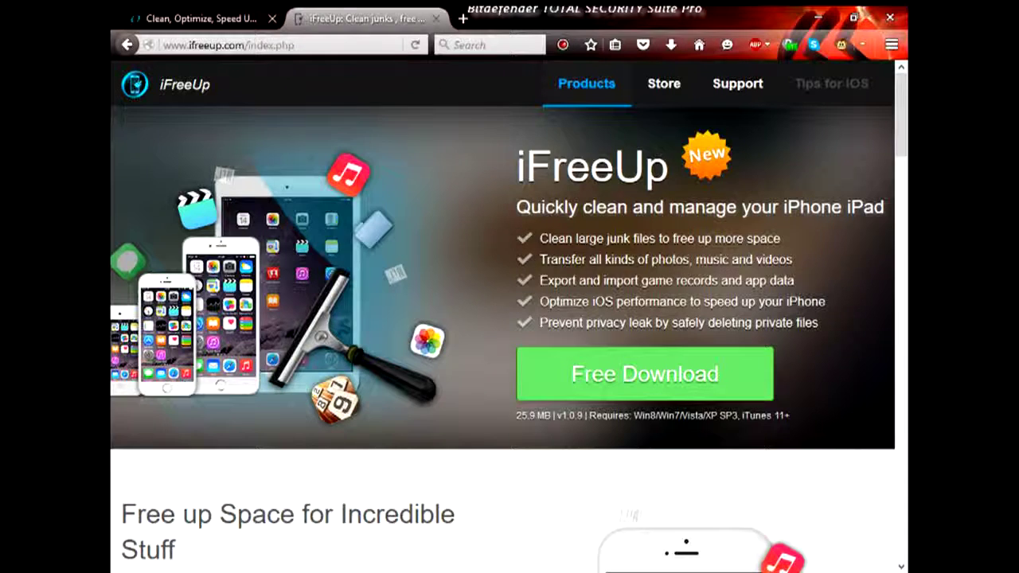
scroll(509, 318, "down", 12)
scroll(509, 318, "up", 5)
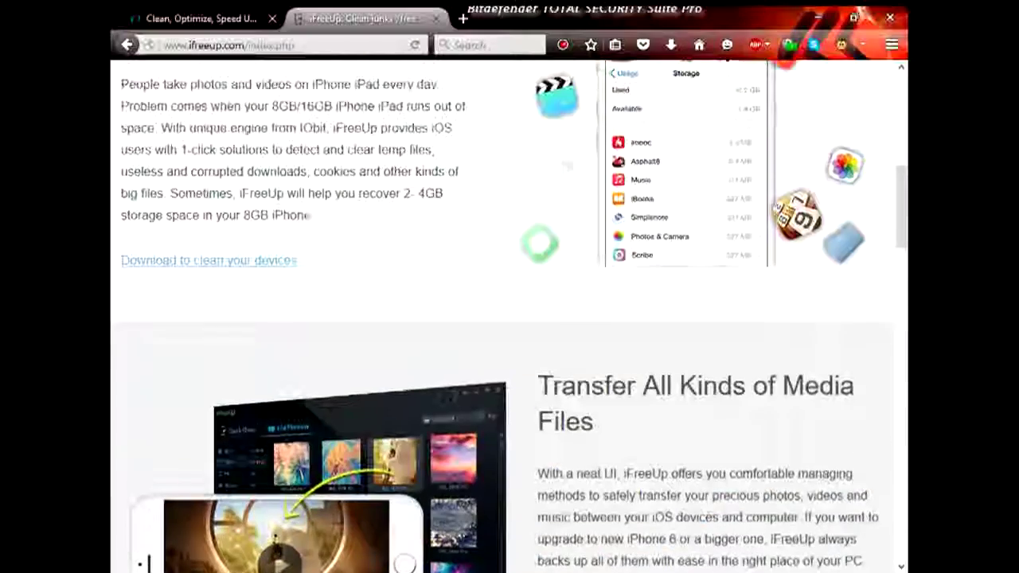
scroll(508, 318, "up", 10)
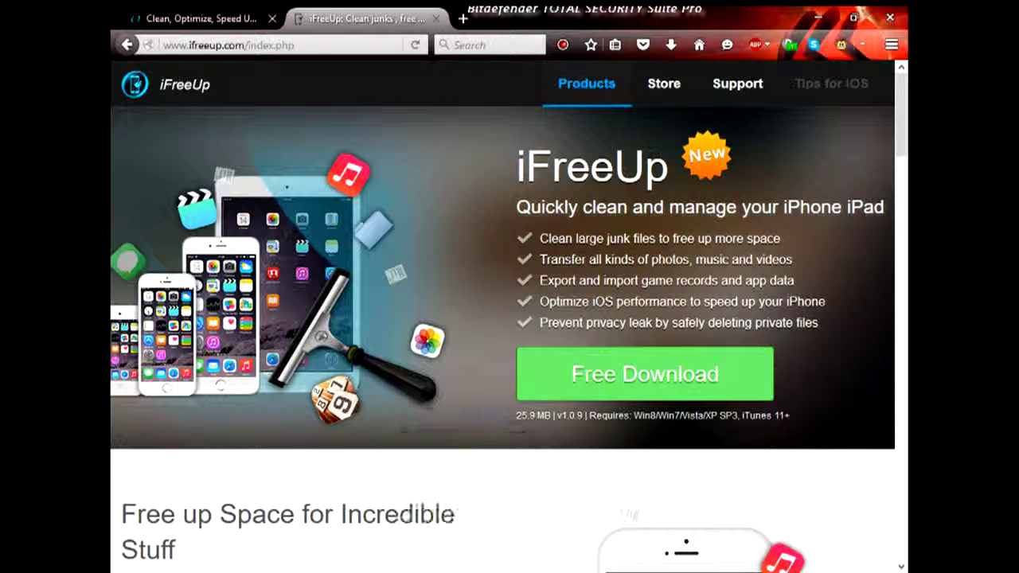
left_click(478, 510)
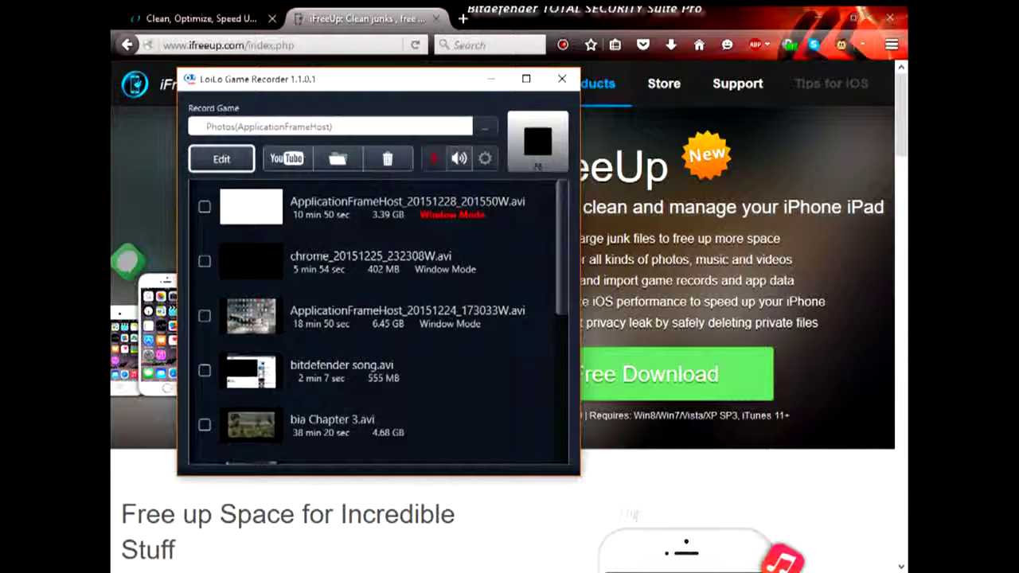